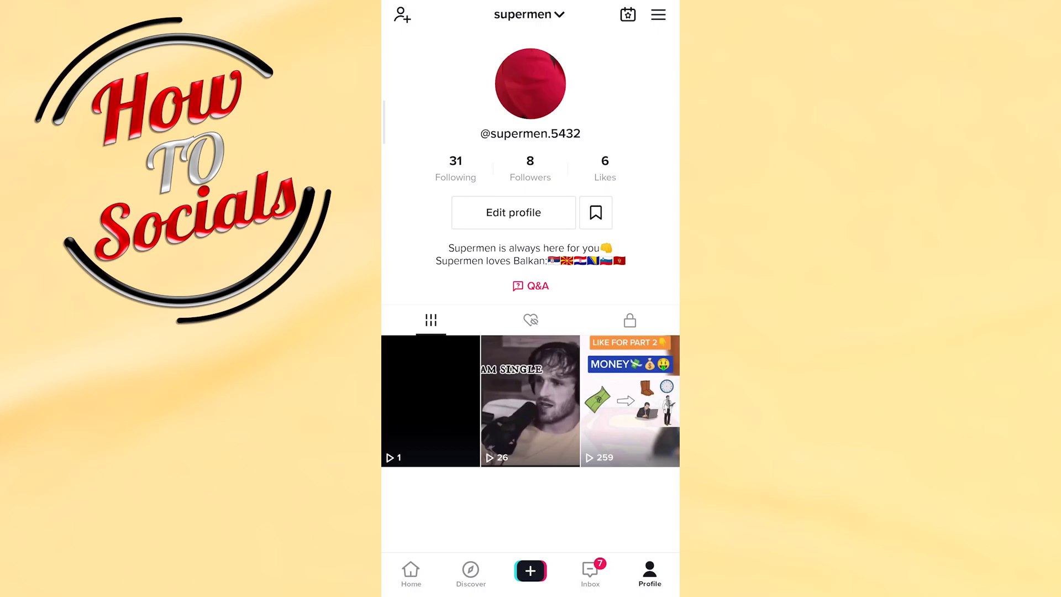
Go from the profile menu to the Settings and privacy page.
{"action": "left_click", "coordinate": [658, 14]}
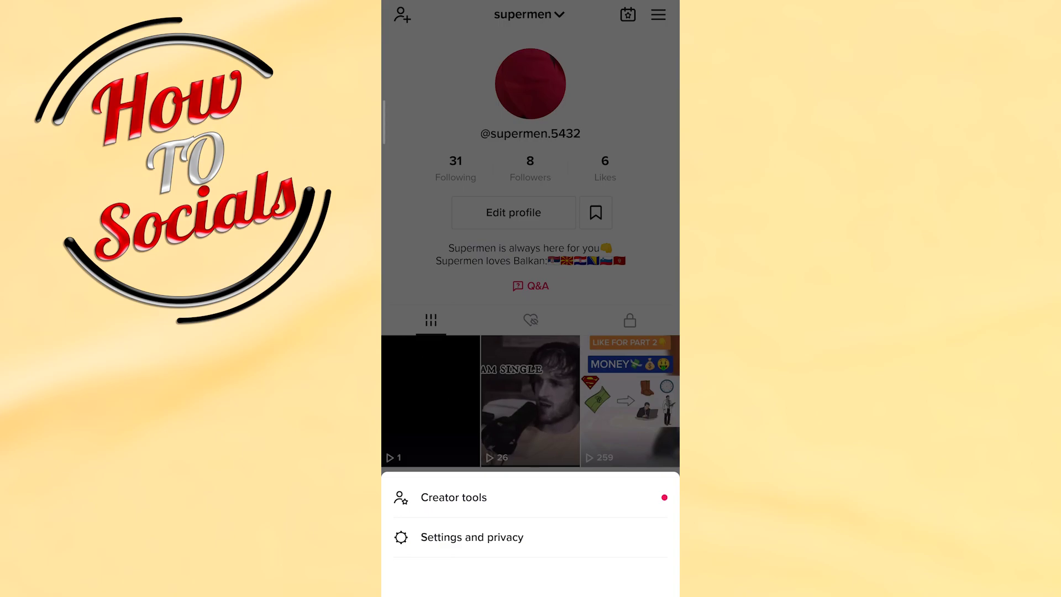
{"action": "left_click", "coordinate": [448, 536]}
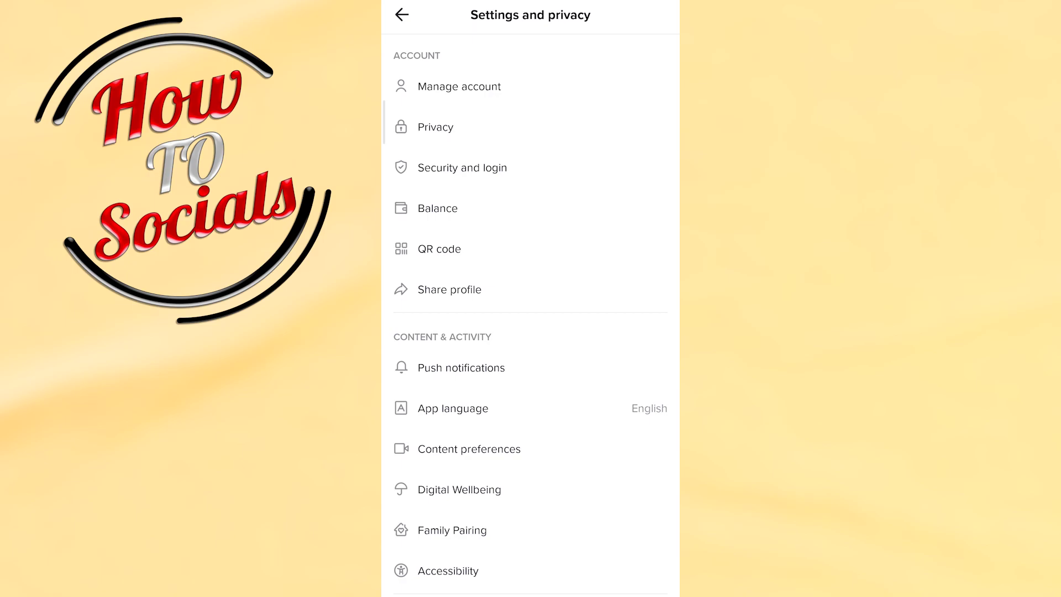
{"action": "left_click", "coordinate": [435, 126]}
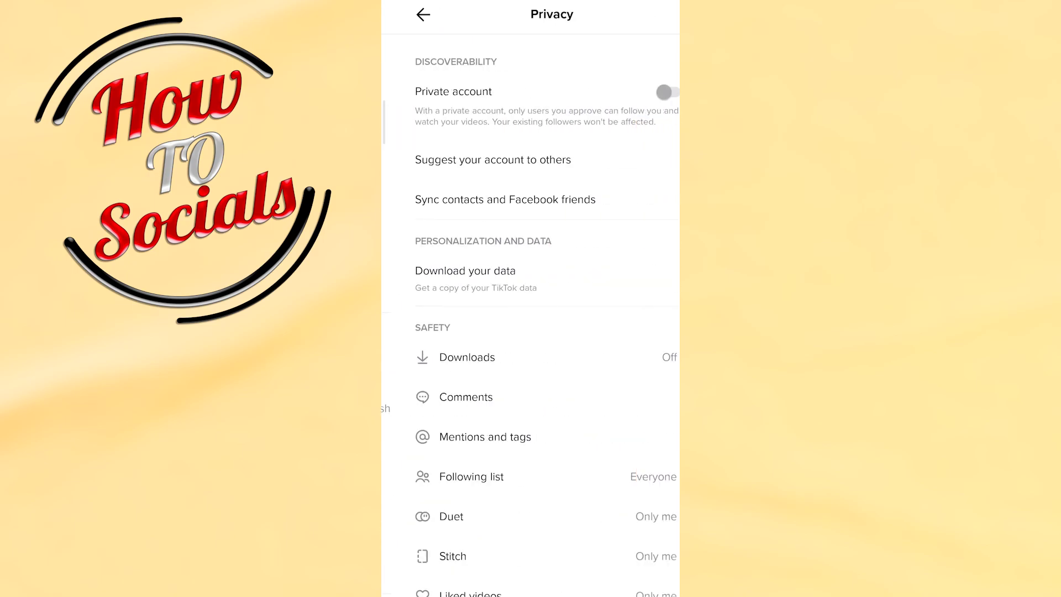
{"action": "mouse_move", "coordinate": [490, 406]}
{"action": "left_mouse_down"}
{"action": "mouse_move", "coordinate": [505, 320]}
{"action": "mouse_move", "coordinate": [531, 263]}
{"action": "left_mouse_up"}
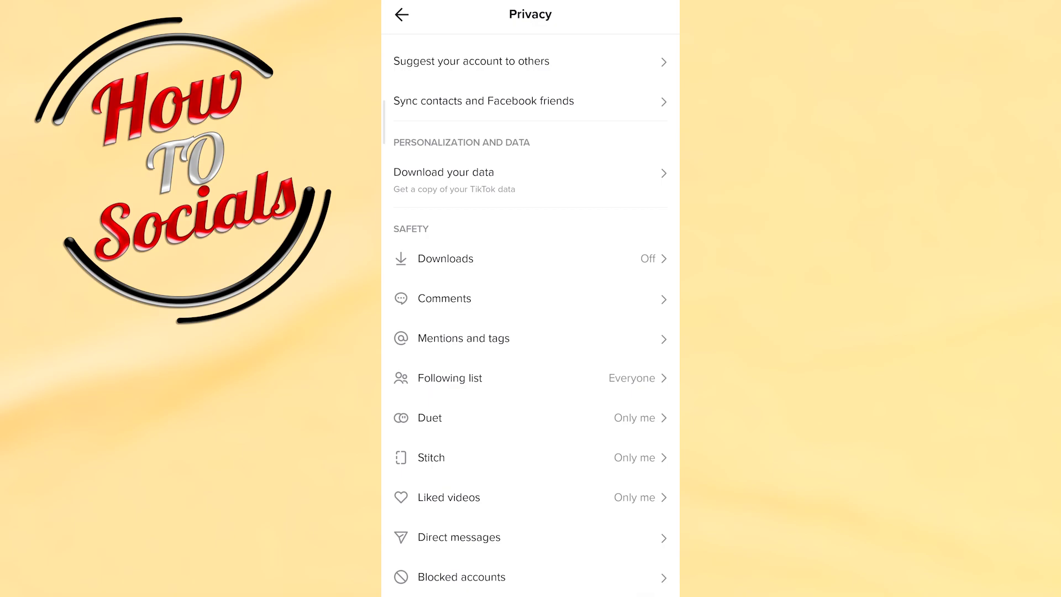
Set 'Who can comment on your videos' to No one in the Comments settings.
{"action": "left_click", "coordinate": [441, 295]}
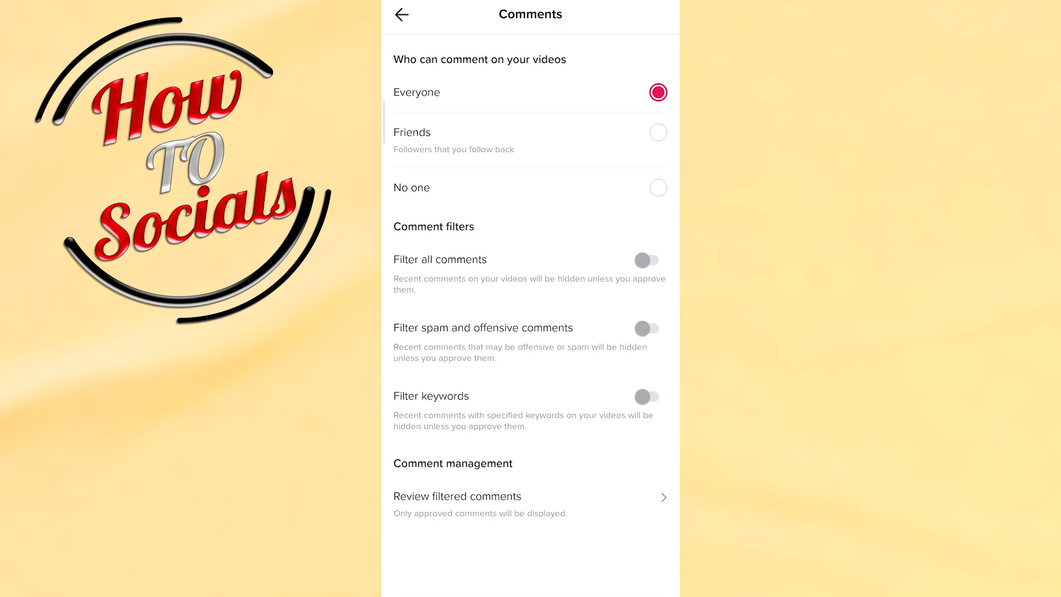
{"action": "left_click", "coordinate": [657, 188]}
{"action": "left_click", "coordinate": [402, 11]}
Go back from the Comments page to the Privacy list.
{"action": "left_click", "coordinate": [401, 15]}
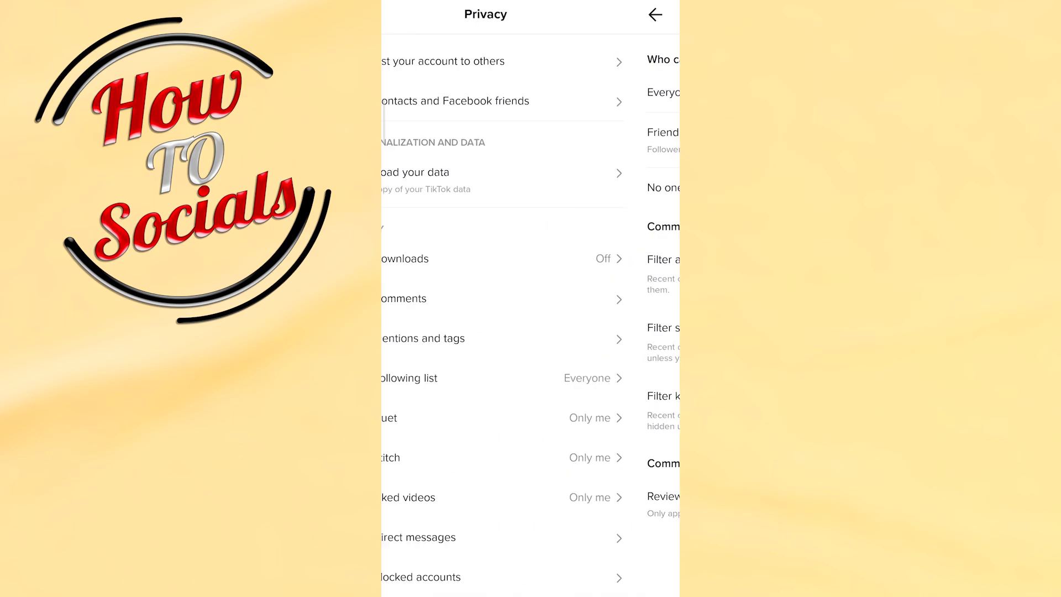